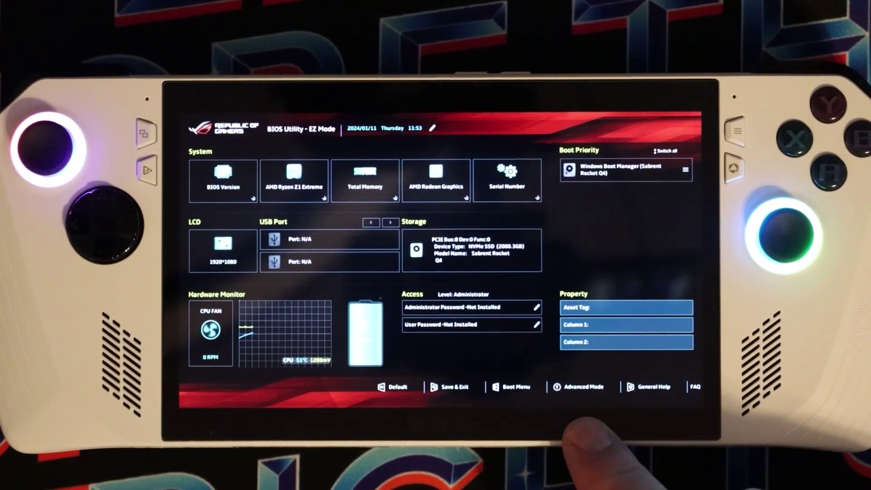
Switch the BIOS Utility to Advanced Mode and launch ASUS Cloud Recovery from the Advanced tab
click(583, 388)
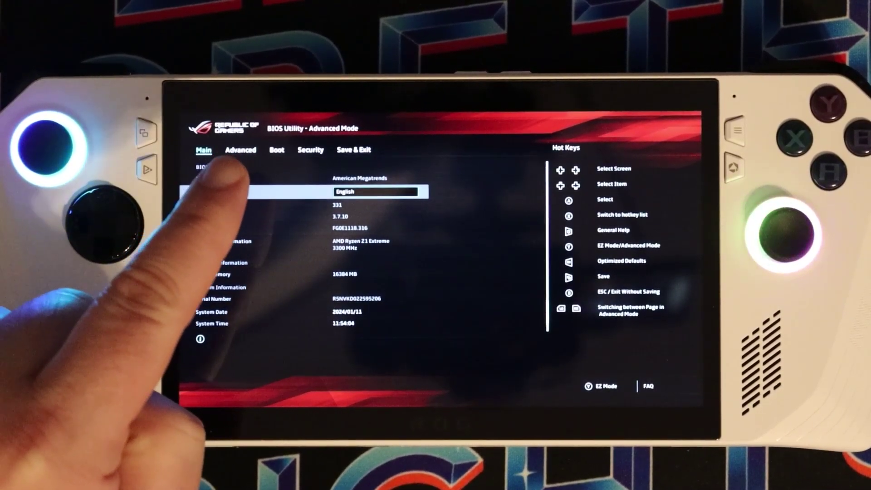
key(Right)
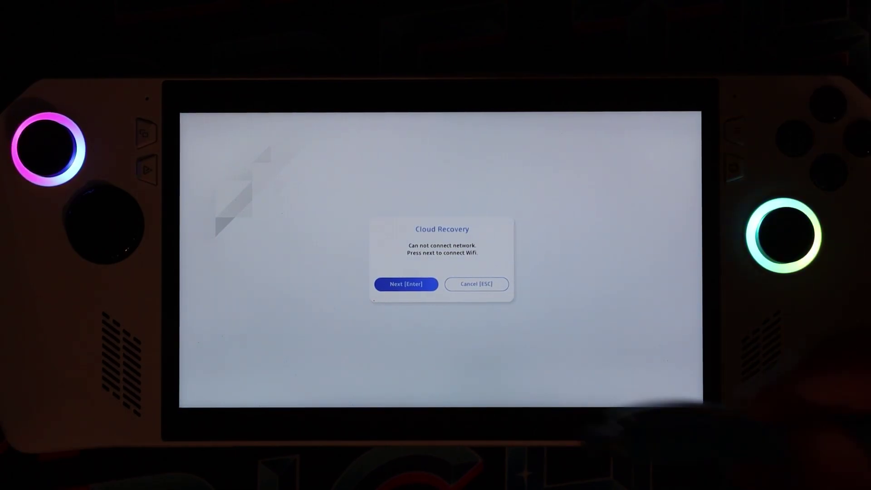
Connect Cloud Recovery to the xfinitywifi network and let the Windows reinstall run
click(406, 284)
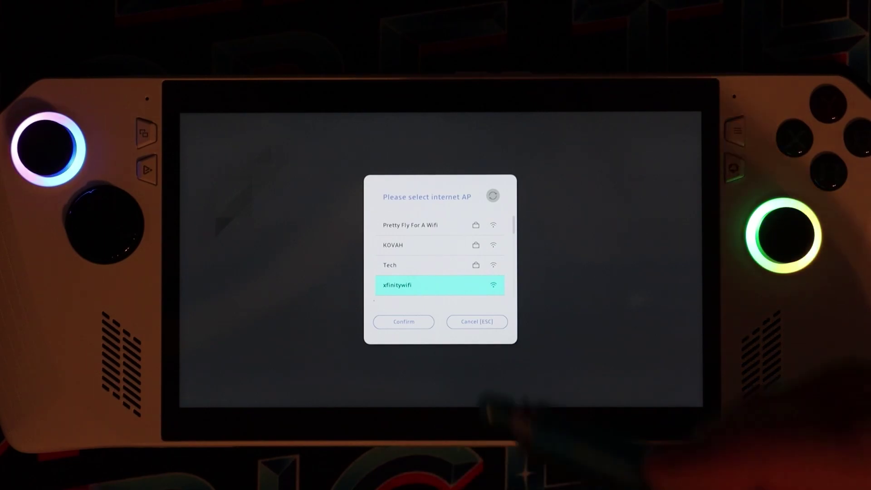
key(Return)
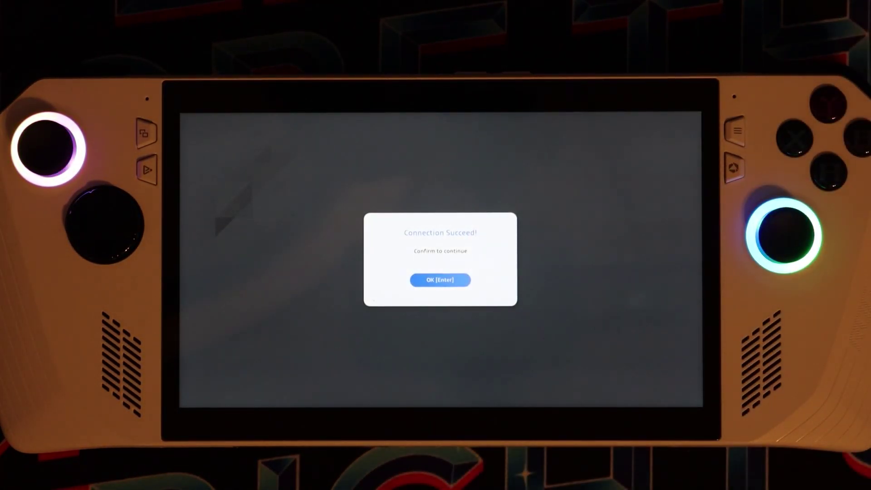
key(Return)
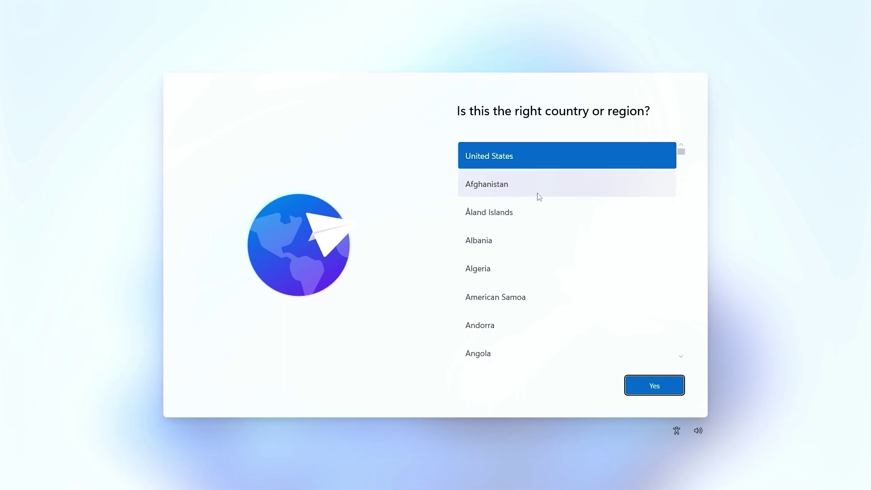
Confirm United States as region and US keyboard layout, skipping a second layout
click(641, 389)
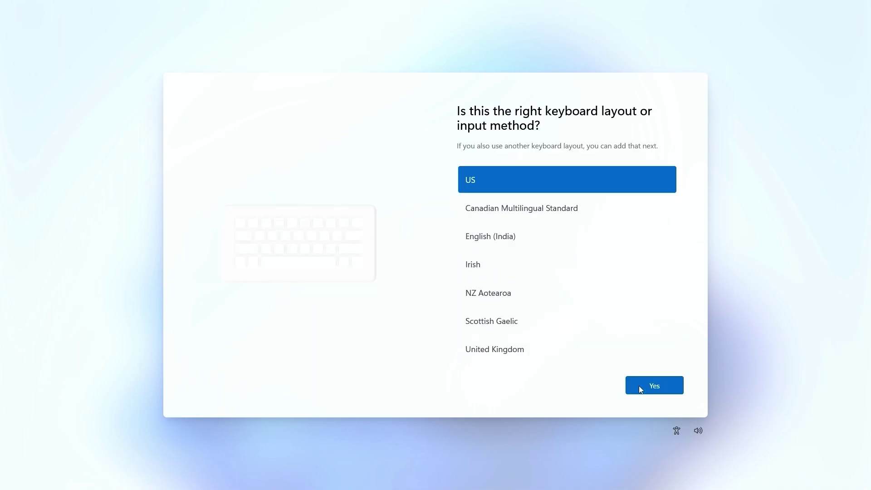
click(641, 389)
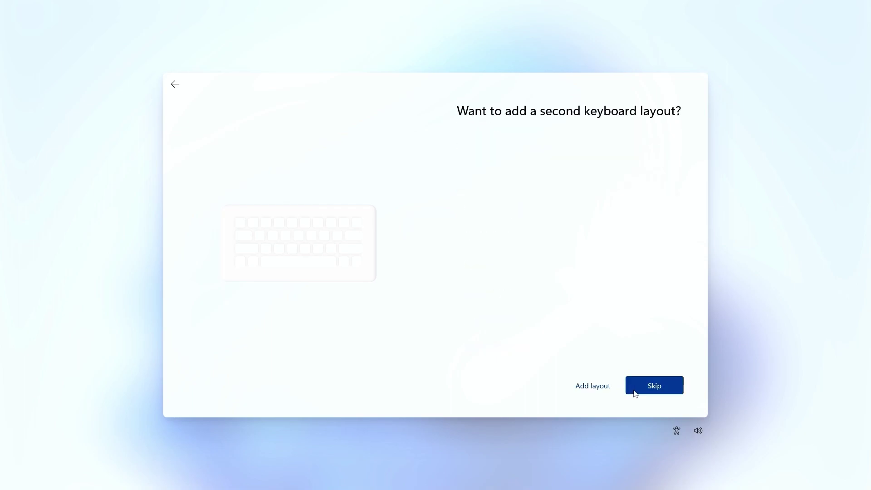
click(652, 391)
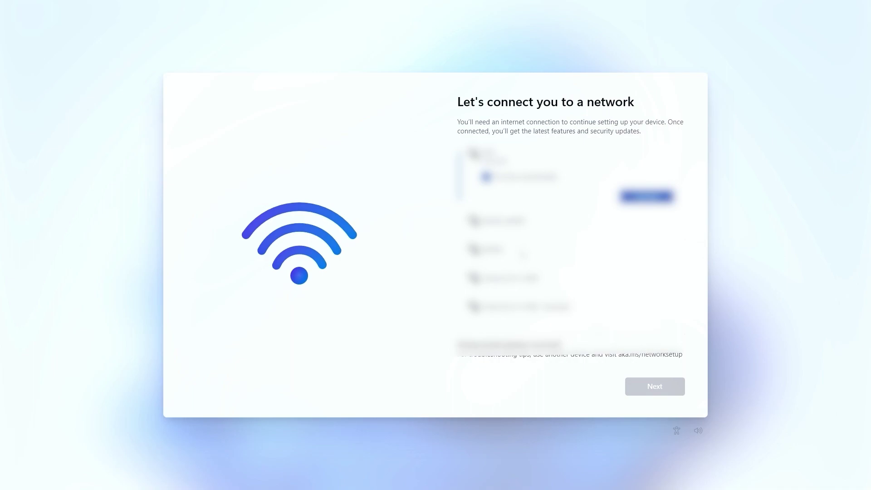
Join the third listed Wi-Fi network by entering its security key
click(523, 254)
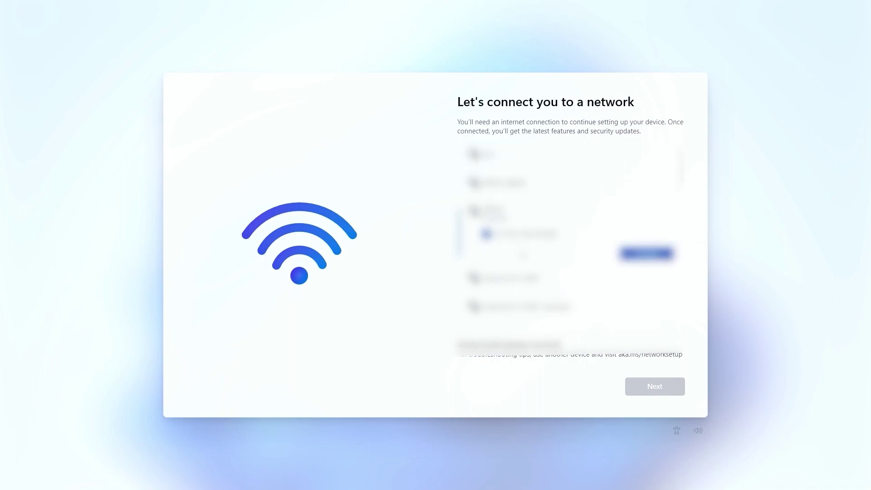
click(647, 253)
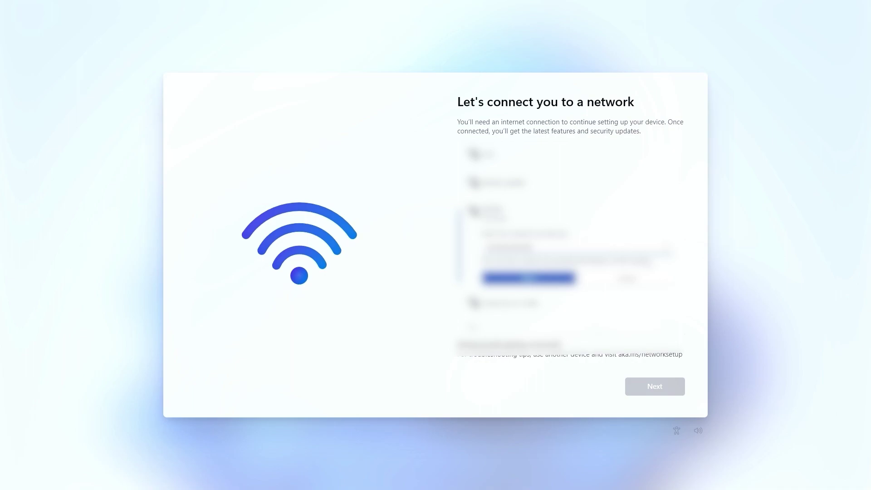
click(529, 278)
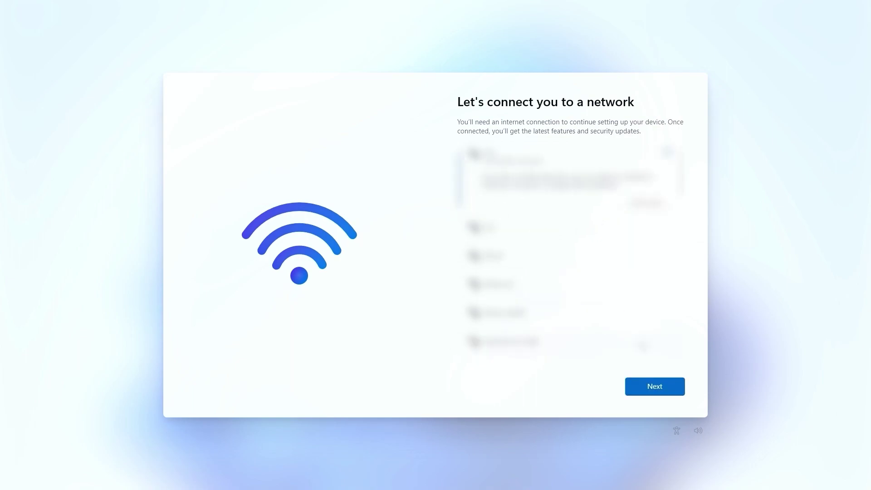
Continue past the network page and accept the Windows license agreement
click(655, 386)
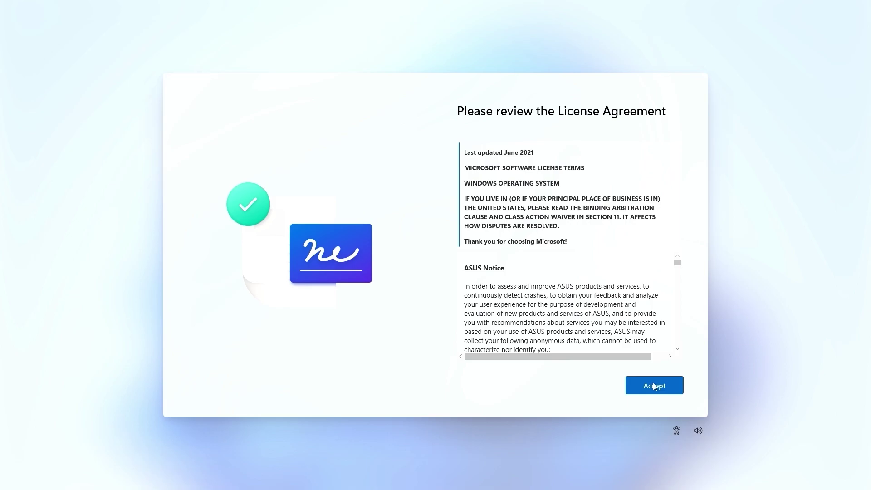
click(655, 386)
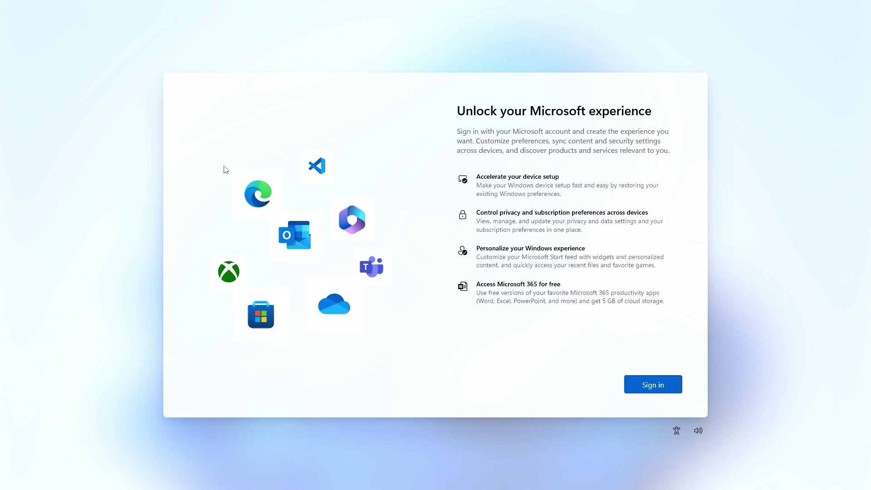
Attempt Microsoft sign-in with a dummy account name and throwaway password so it fails
click(666, 389)
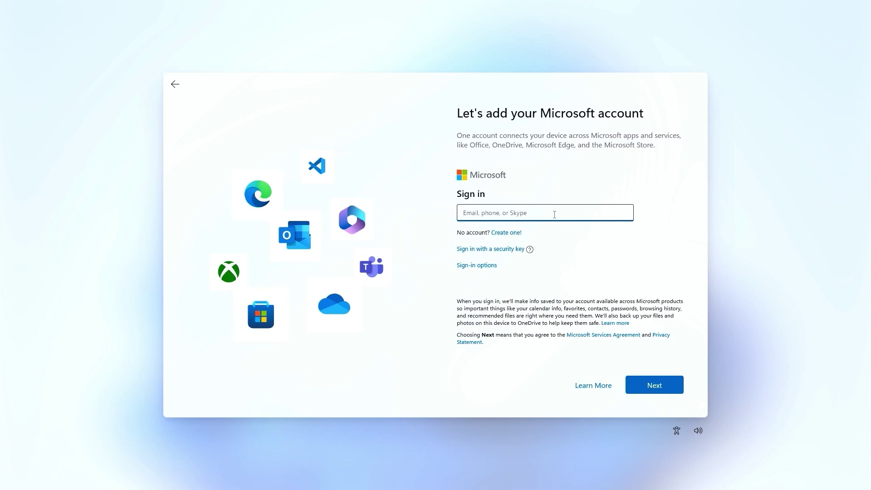
text(admin)
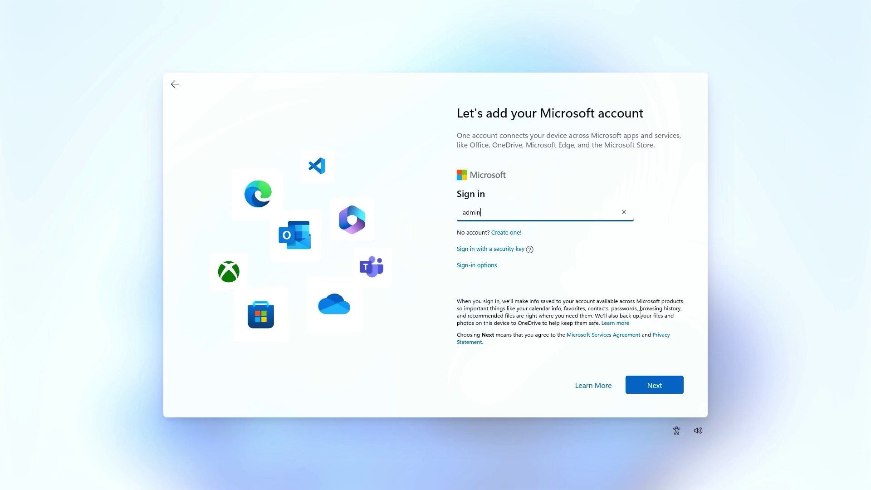
click(636, 383)
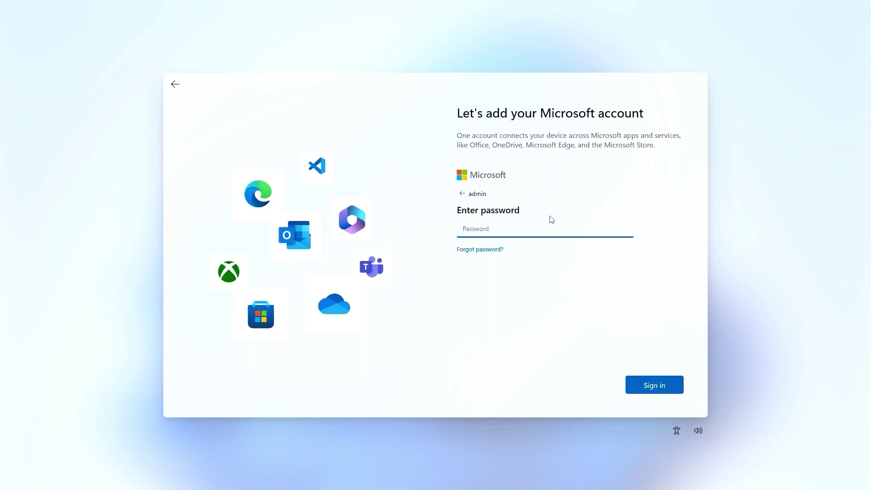
text(•••••)
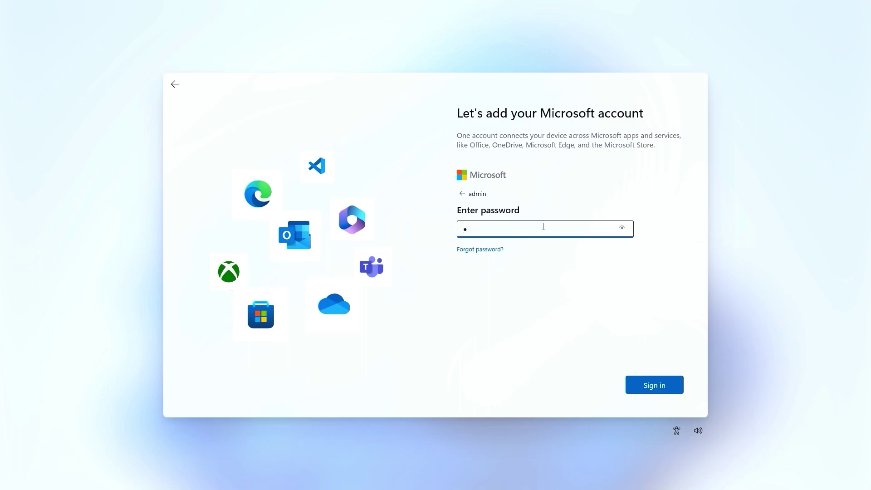
click(651, 391)
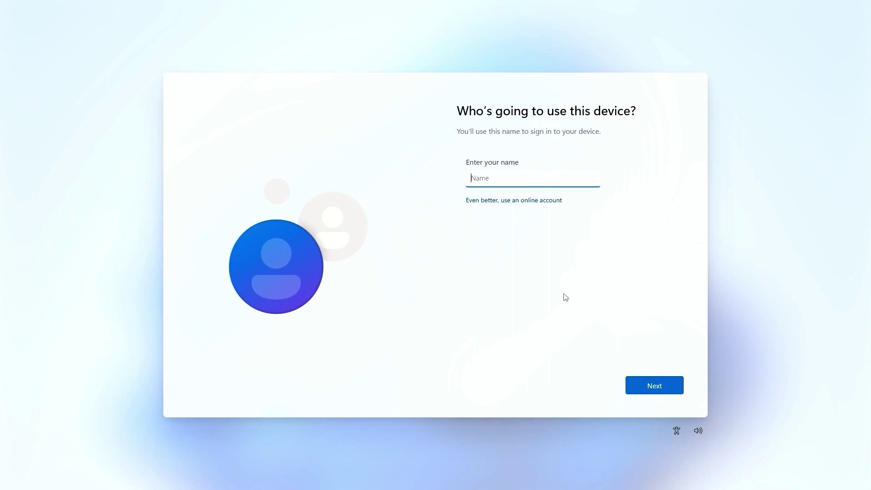
Enter the local account's user name and continue to the password page
text(HAVOK)
click(655, 387)
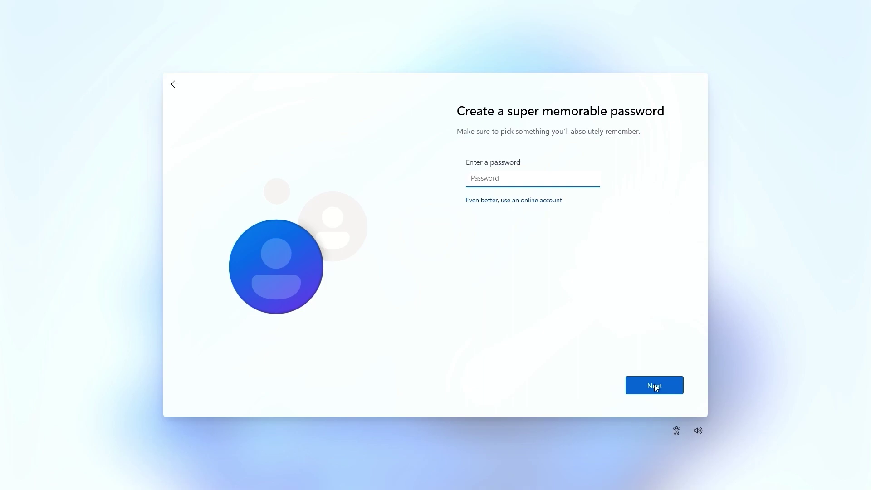
Leave the password blank, turn every privacy option off with Required-only diagnostics, and accept
click(656, 387)
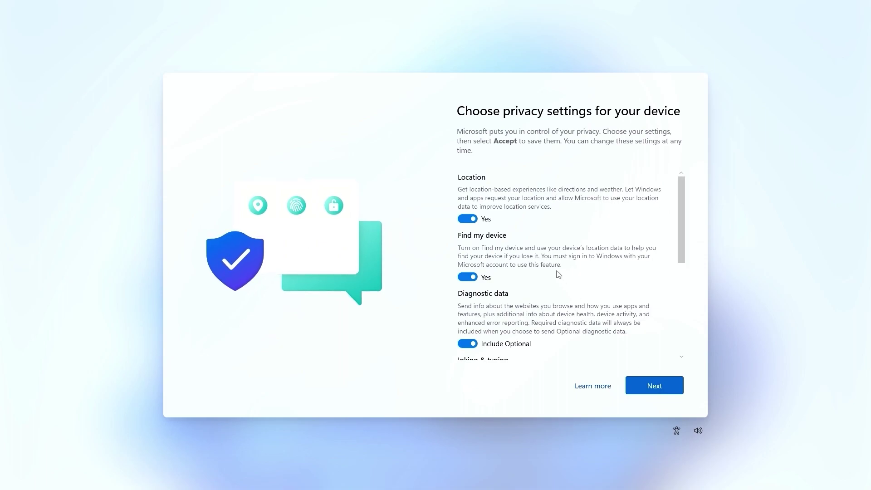
click(470, 220)
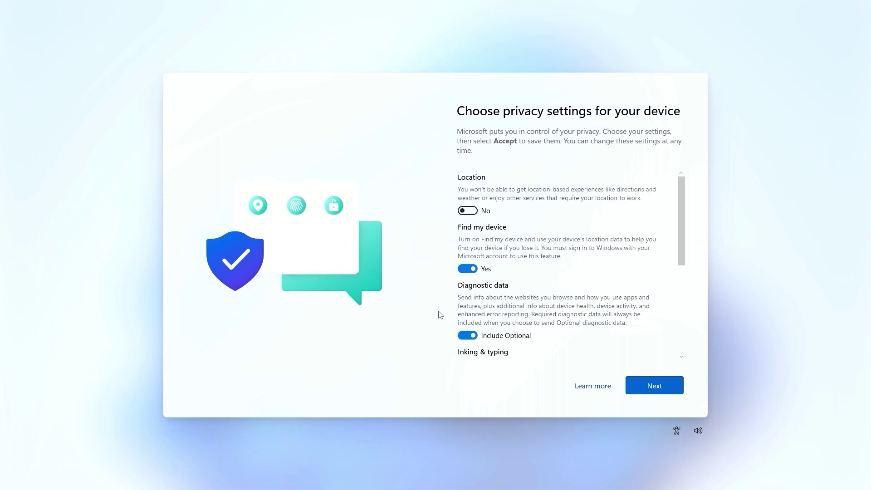
click(466, 272)
click(468, 327)
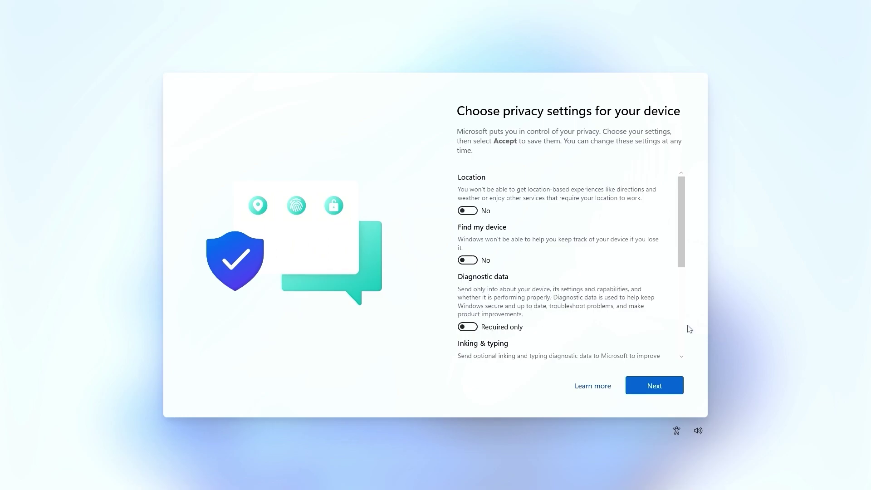
scroll(683, 360, down, 5)
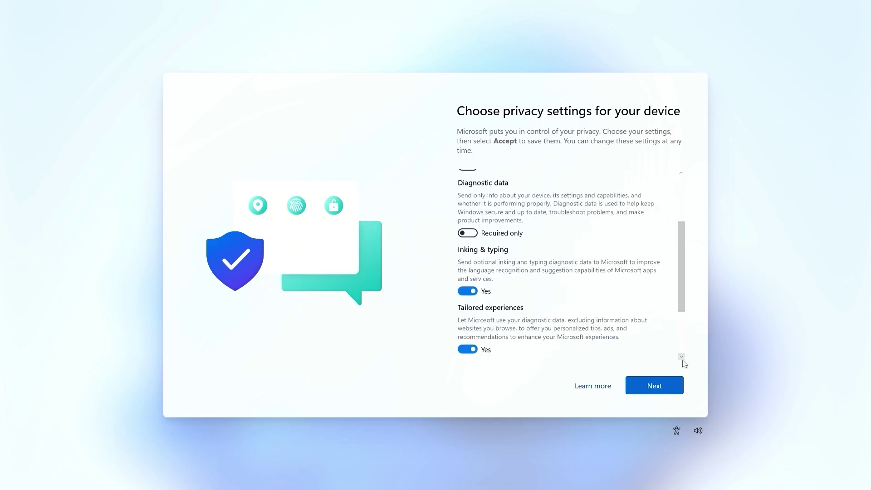
click(474, 205)
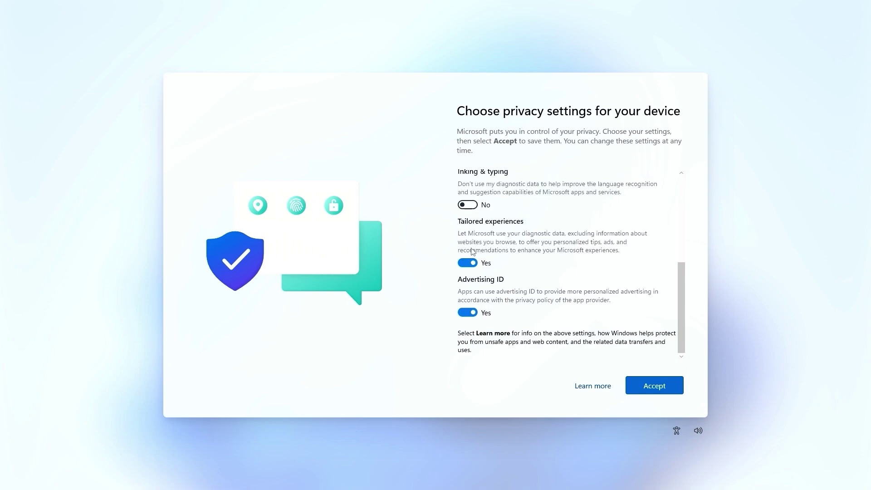
click(469, 263)
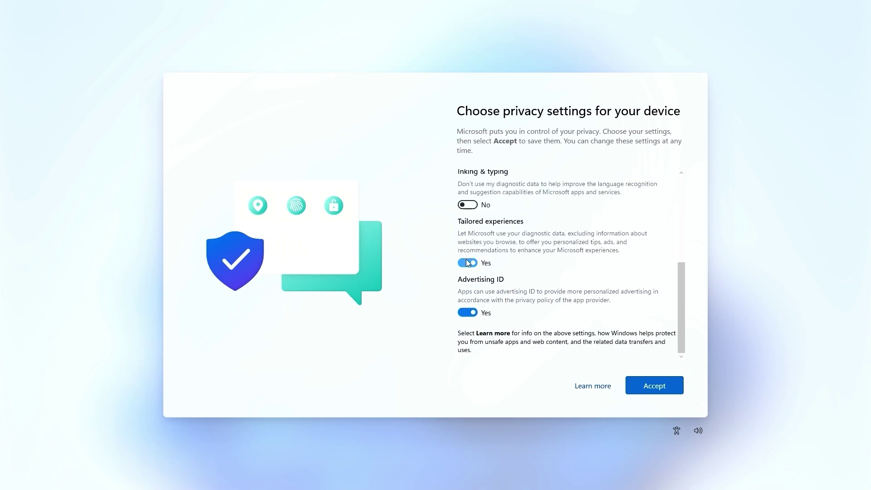
click(470, 312)
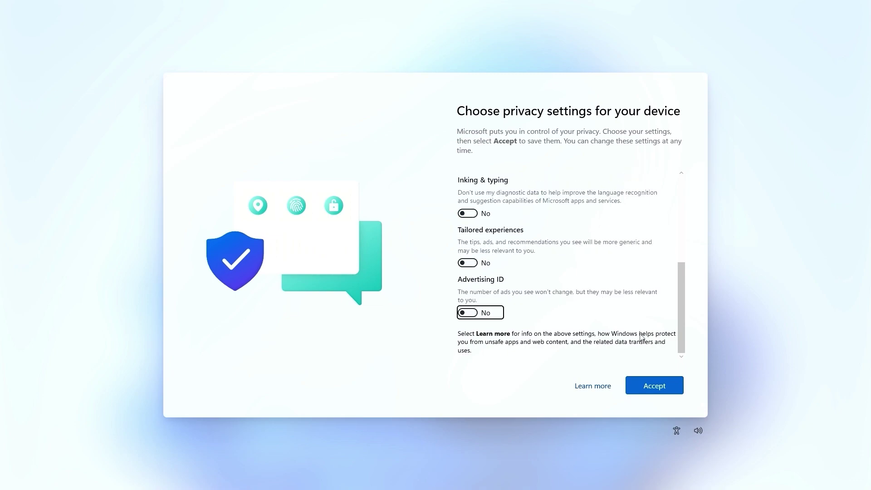
click(648, 386)
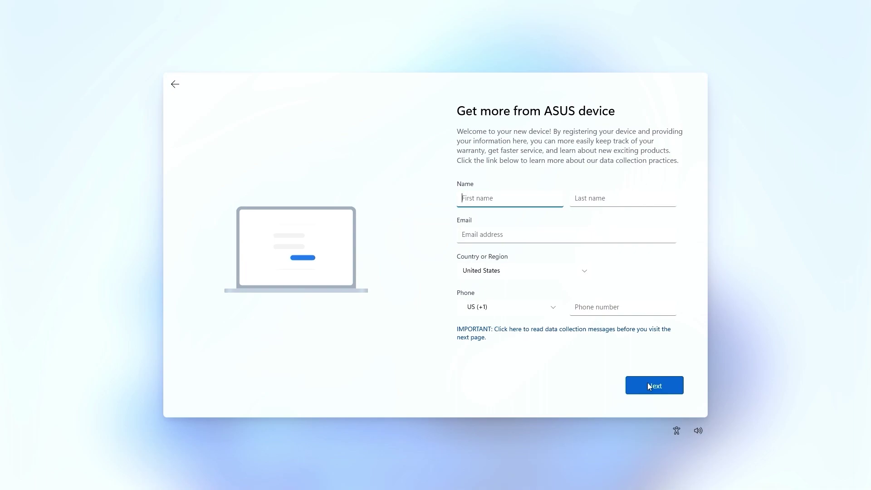
Skip the ASUS registration form to reach its consent options page
click(649, 386)
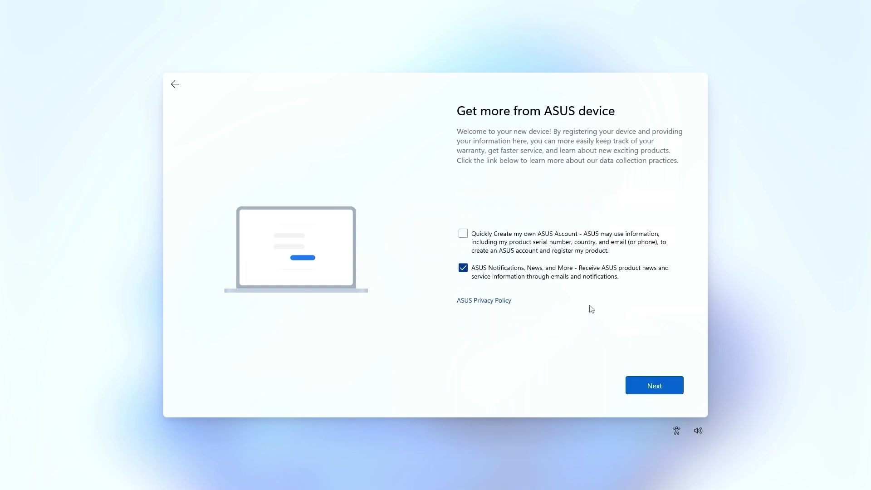